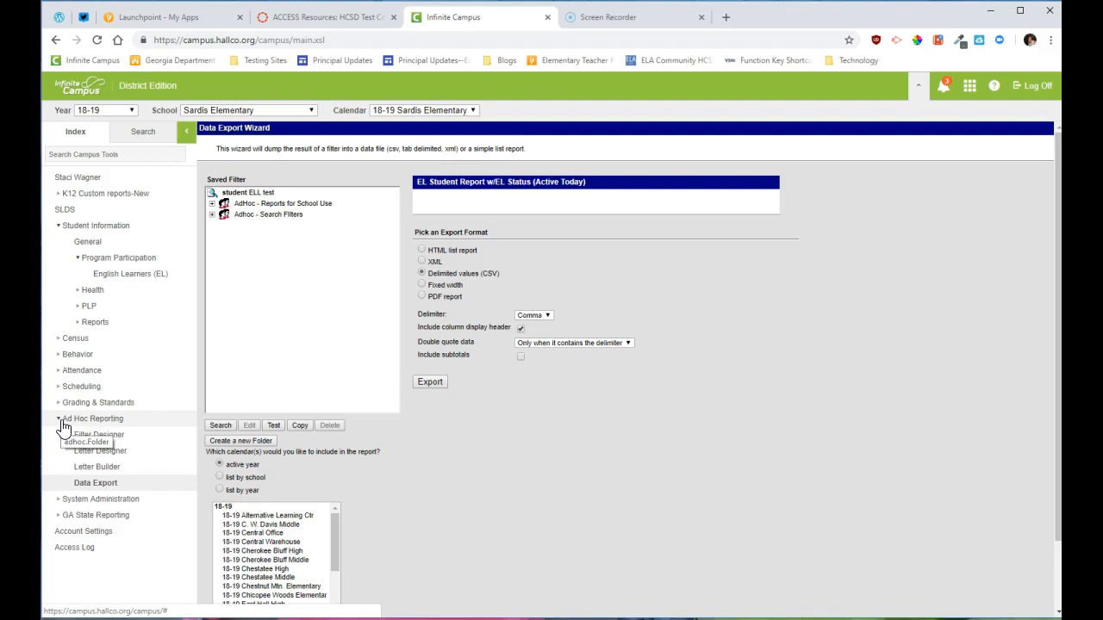
# Step: In Data Export, select the saved filter EL Student Report w/EL Status (Active Today) from the AdHoc - Reports for School Use folder
pyautogui.click(85, 487)
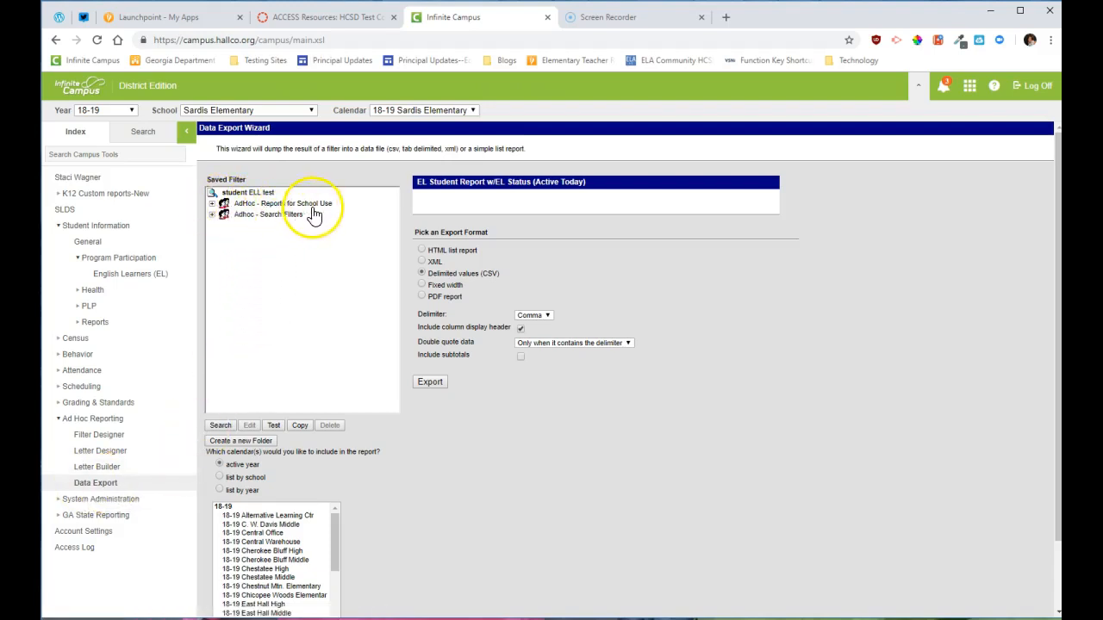
pyautogui.click(212, 204)
pyautogui.scroll(-5, 254, 263)
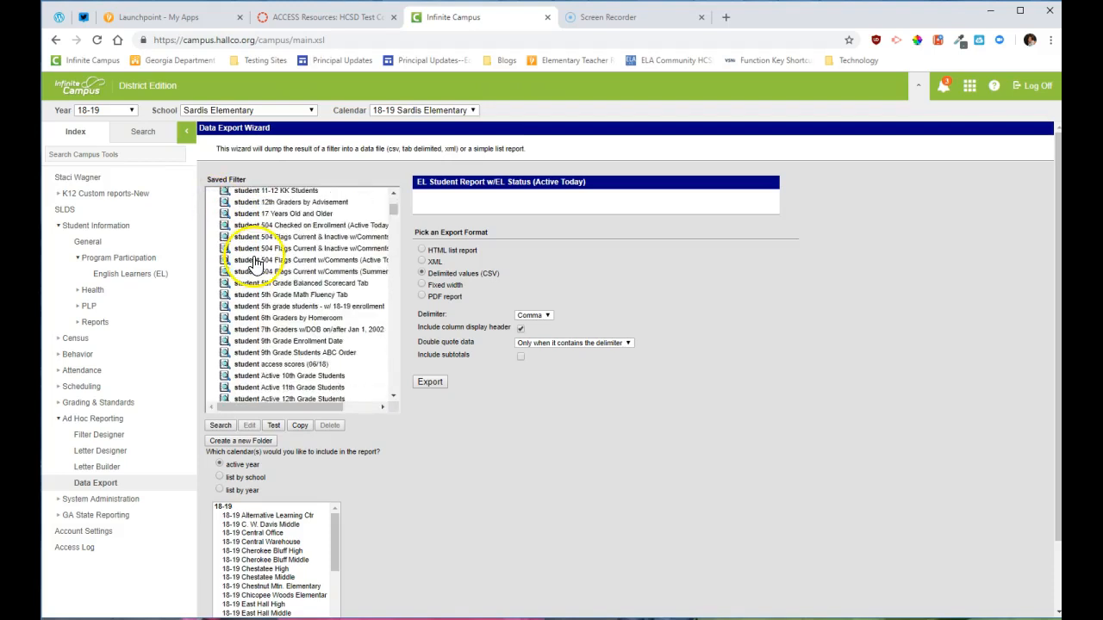
pyautogui.scroll(-15, 254, 263)
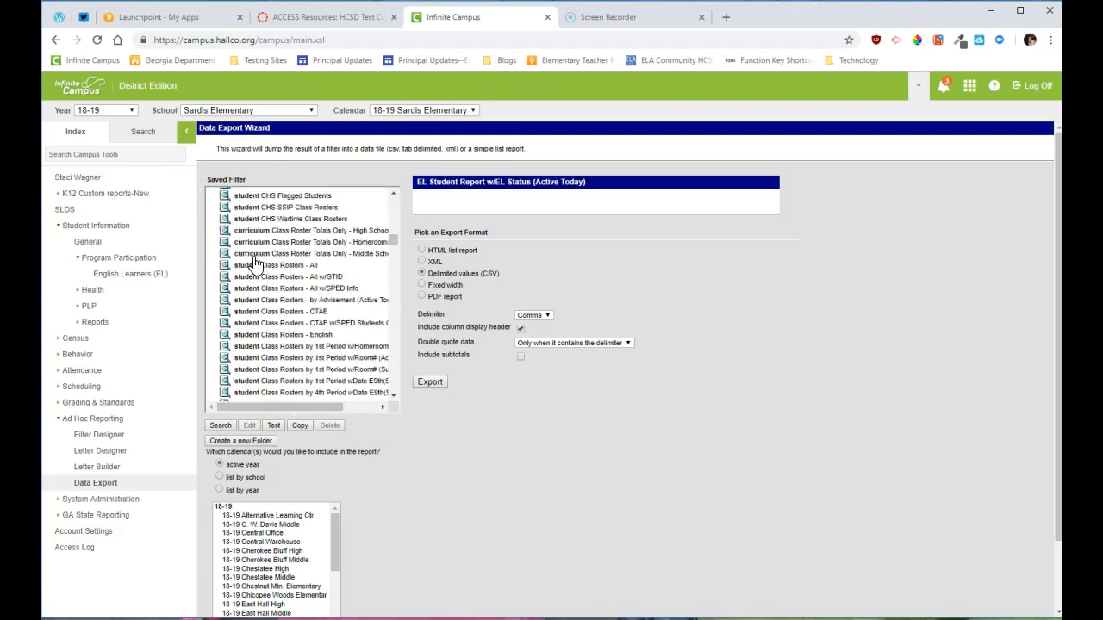
pyautogui.scroll(-3, 255, 264)
pyautogui.click(275, 284)
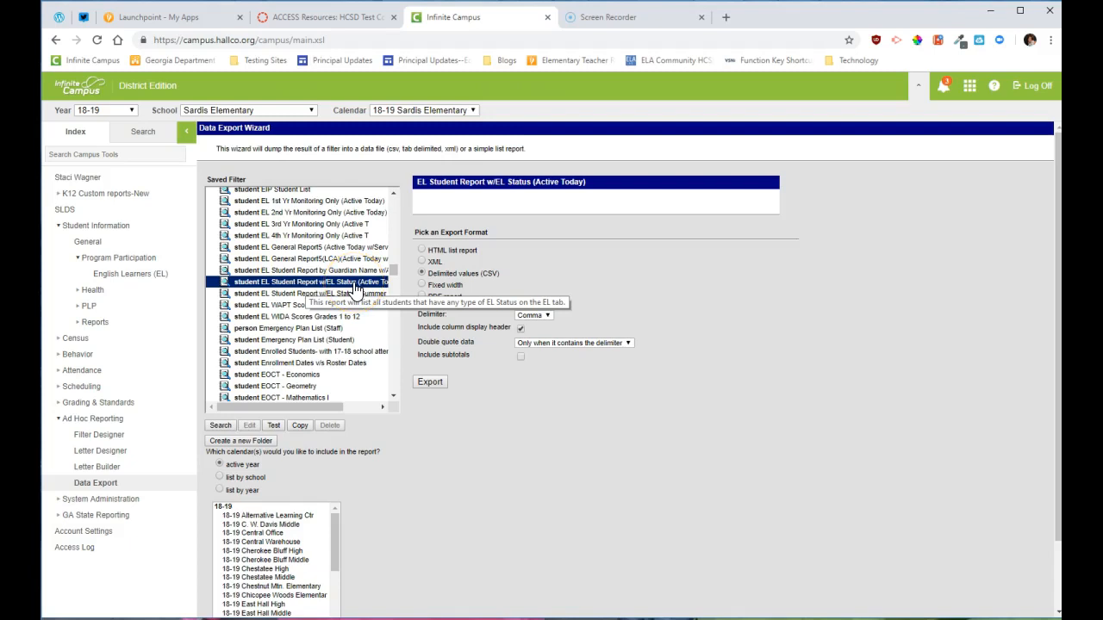
# Step: Export the report as delimited values (CSV) and open the downloaded extract in Excel
pyautogui.click(495, 274)
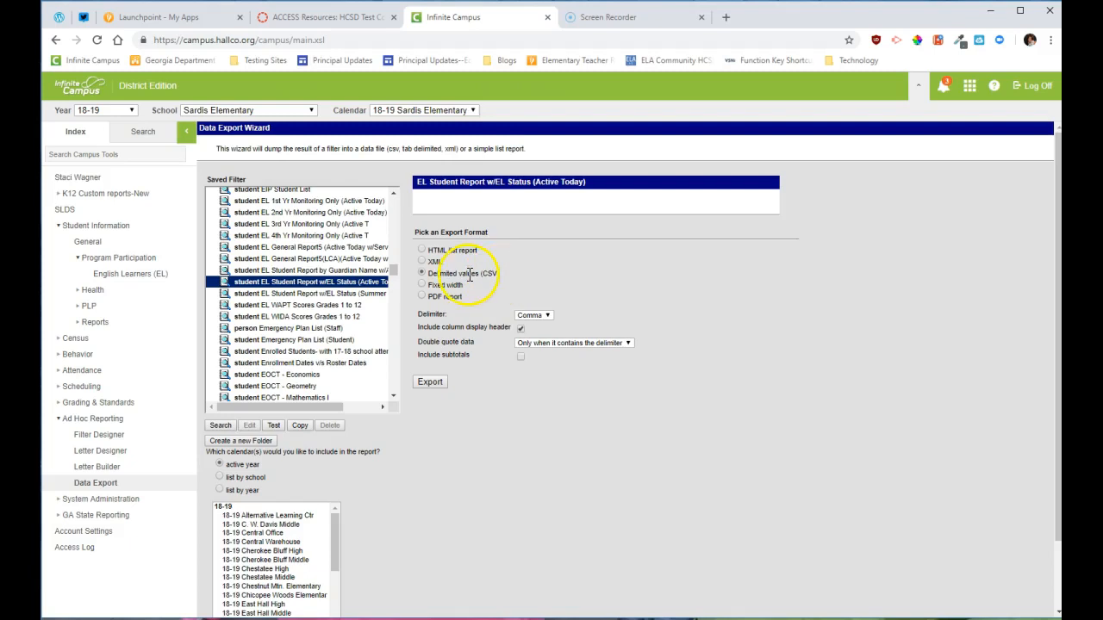
pyautogui.click(434, 382)
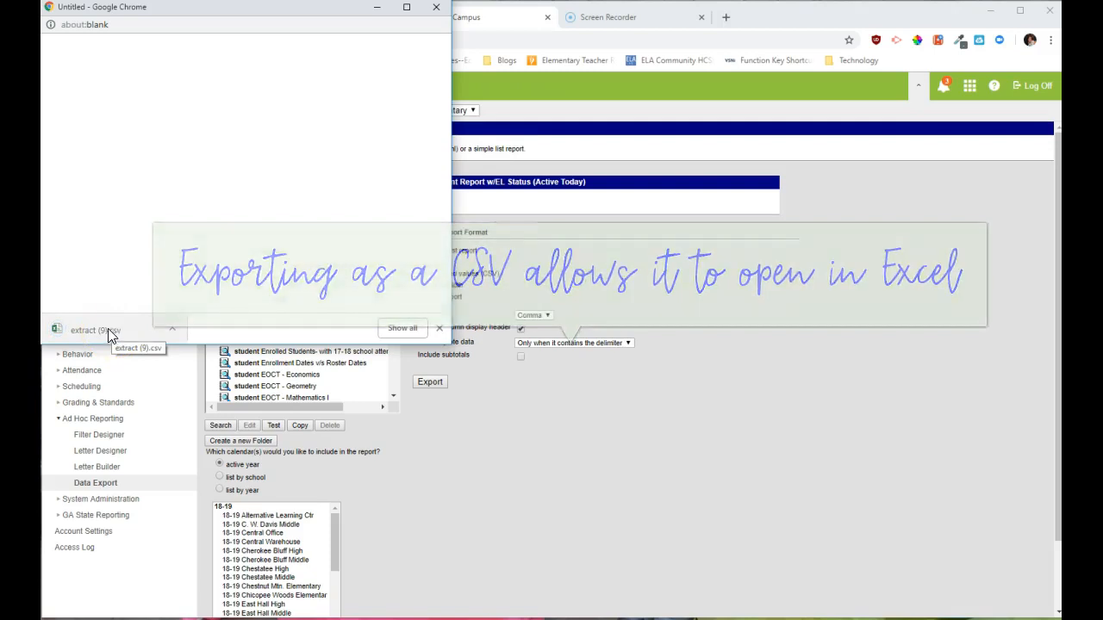
pyautogui.click(83, 327)
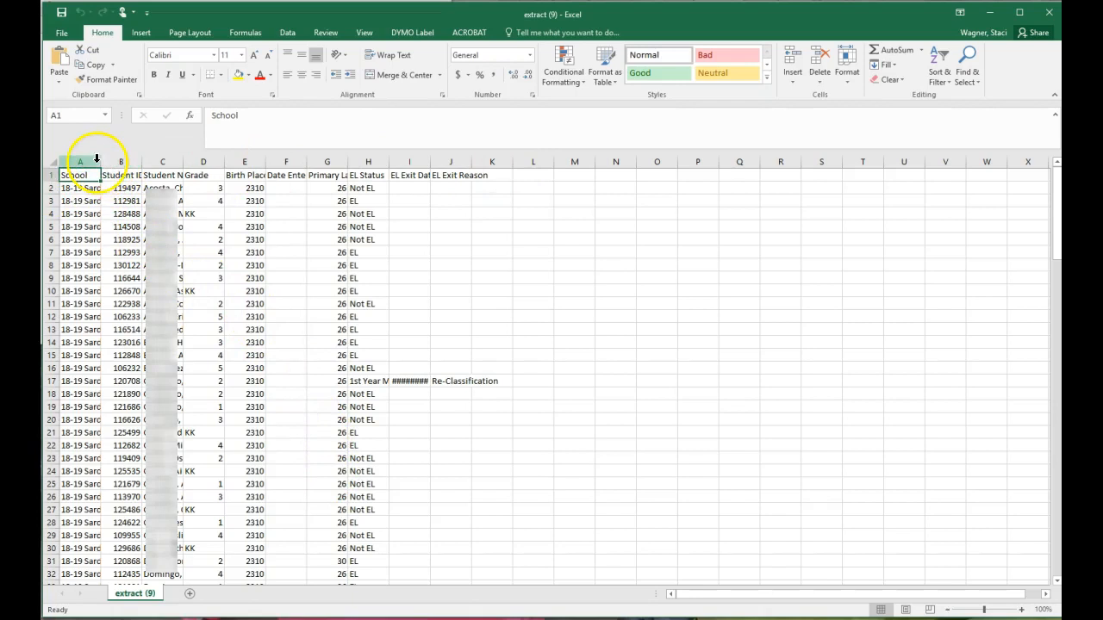
# Step: Widen the School, Student ID and Student Name columns, and centre the Student ID, Grade, Birth Place and Primary Language columns
pyautogui.moveTo(100, 163); pyautogui.dragTo(348, 164)
pyautogui.click(379, 163)
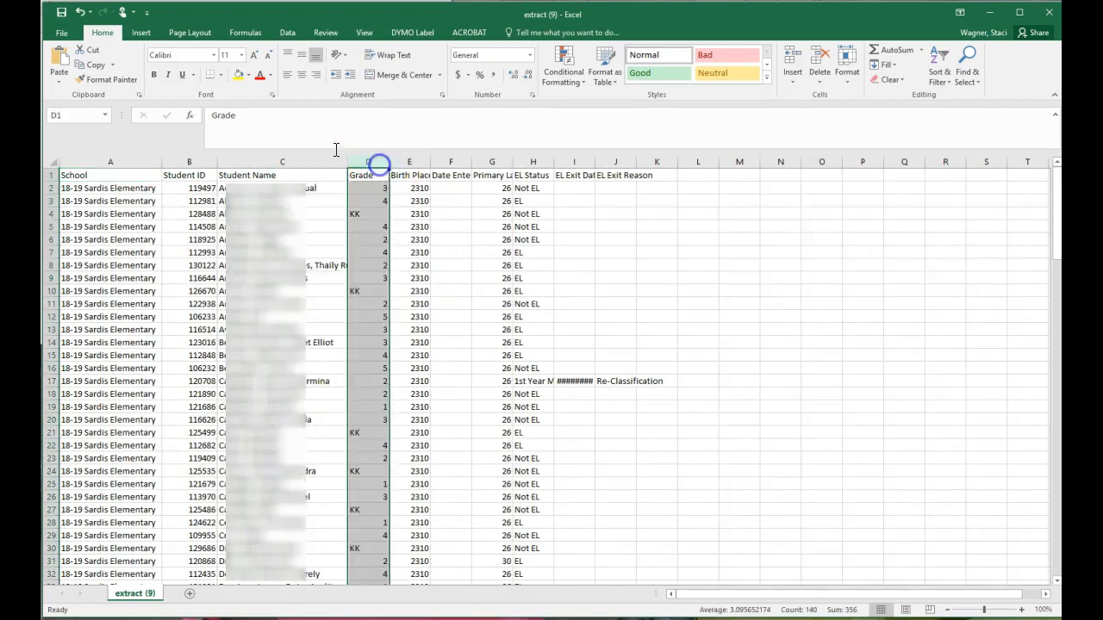
pyautogui.click(302, 75)
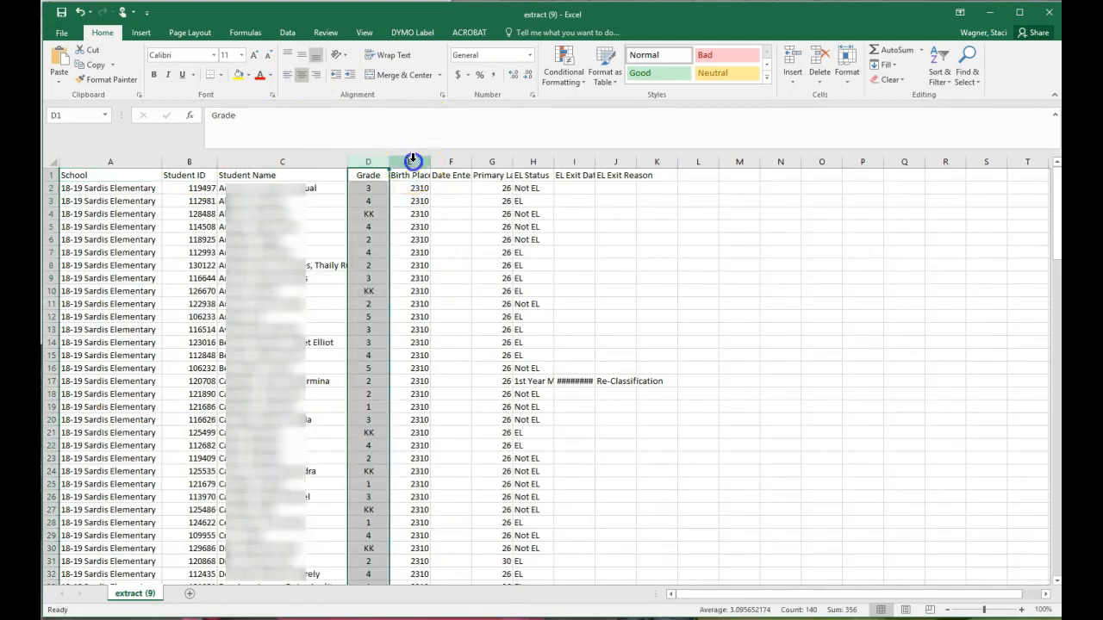
pyautogui.click(410, 163)
pyautogui.click(297, 76)
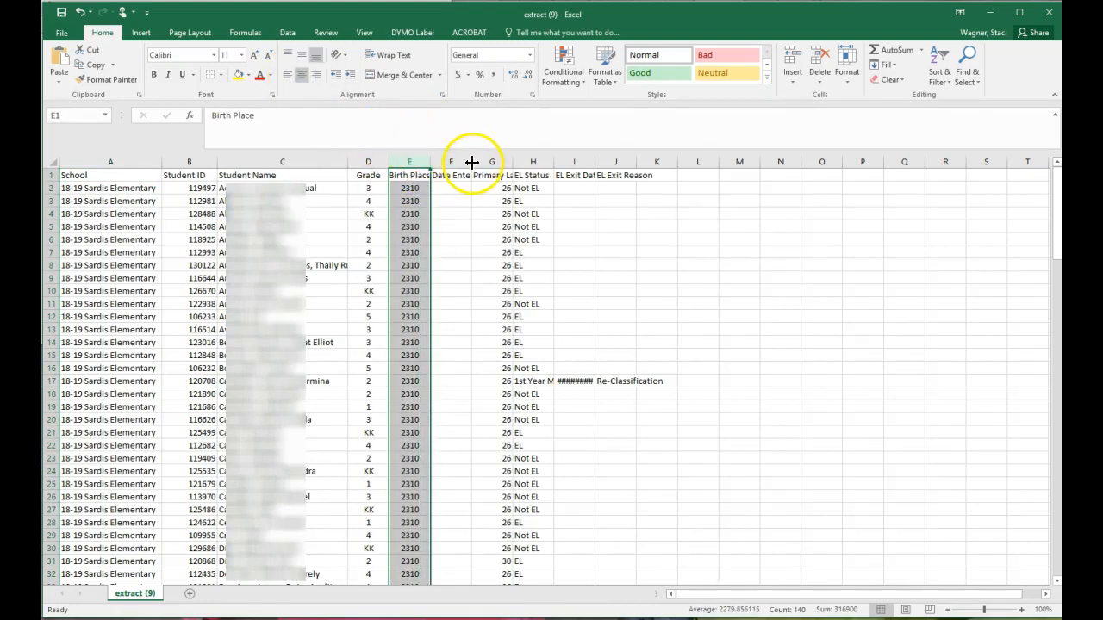
pyautogui.click(504, 162)
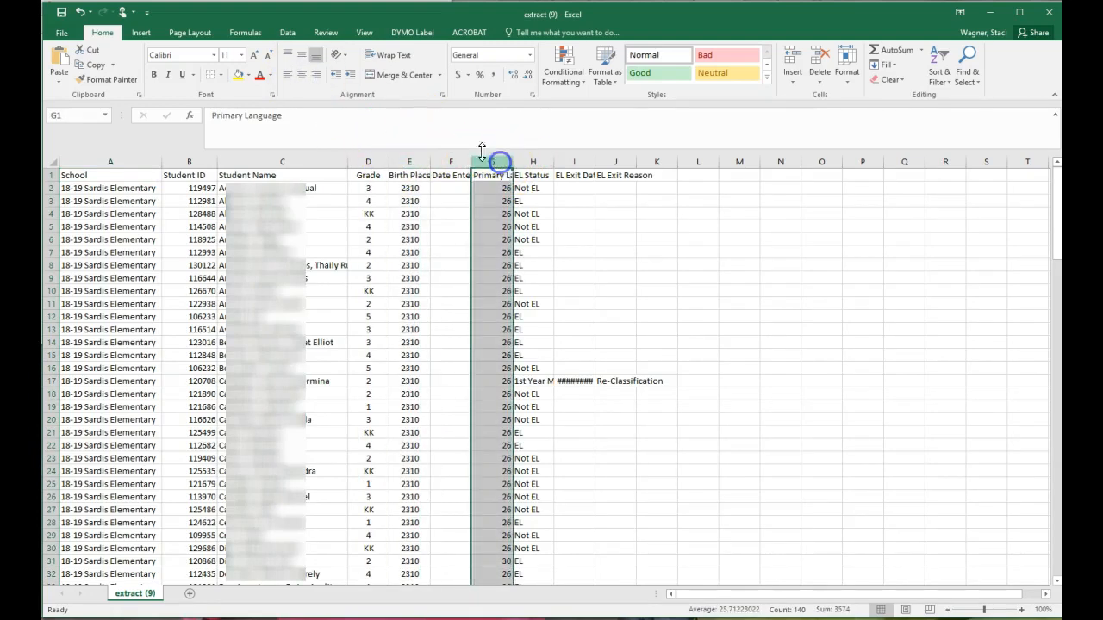
pyautogui.click(297, 75)
pyautogui.click(191, 162)
pyautogui.click(299, 77)
# Step: Make the header row bold and widen the EL Status column slightly
pyautogui.click(50, 175)
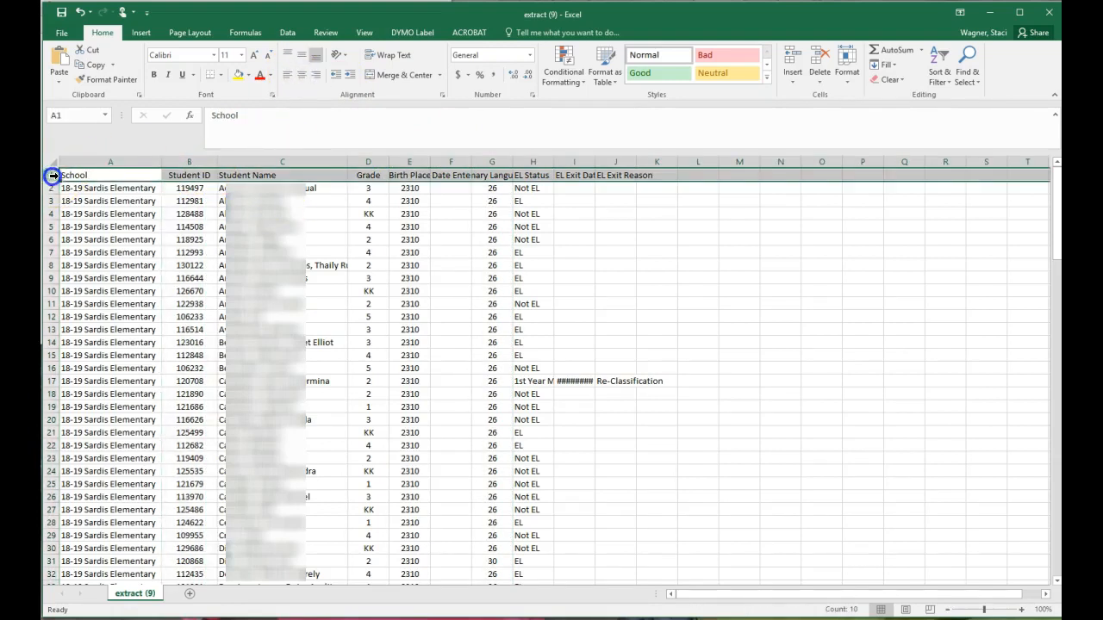
pyautogui.click(154, 75)
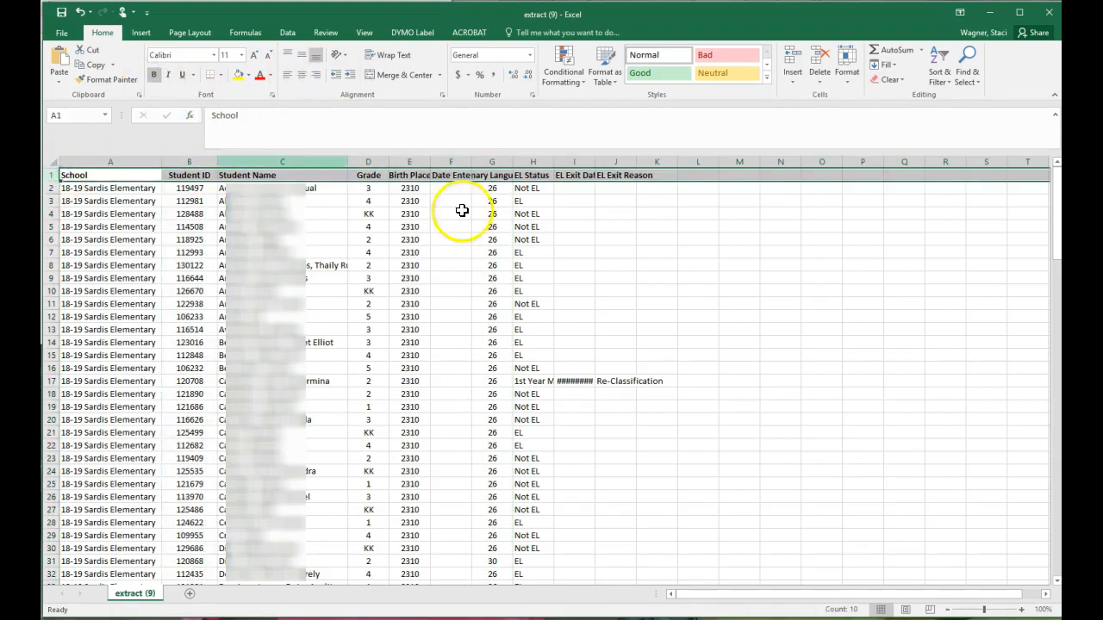
pyautogui.moveTo(553, 162); pyautogui.dragTo(563, 163)
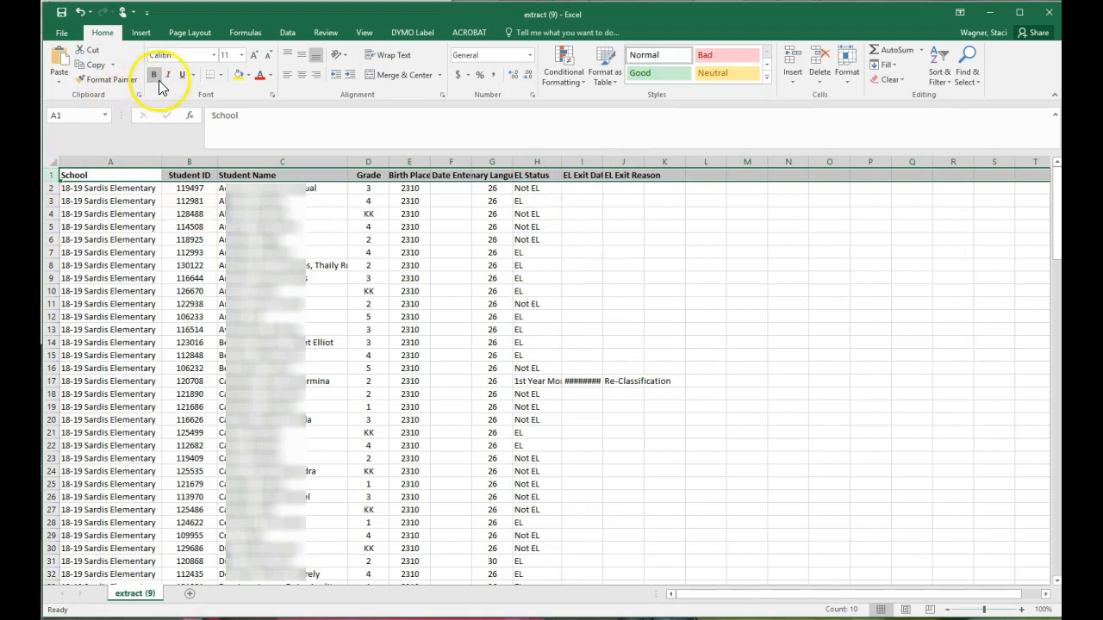
# Step: Add filters to the header row and filter EL Status to only EL, excluding 1st Year Monitoring, 3rd Year Monitoring and Not EL
pyautogui.click(941, 75)
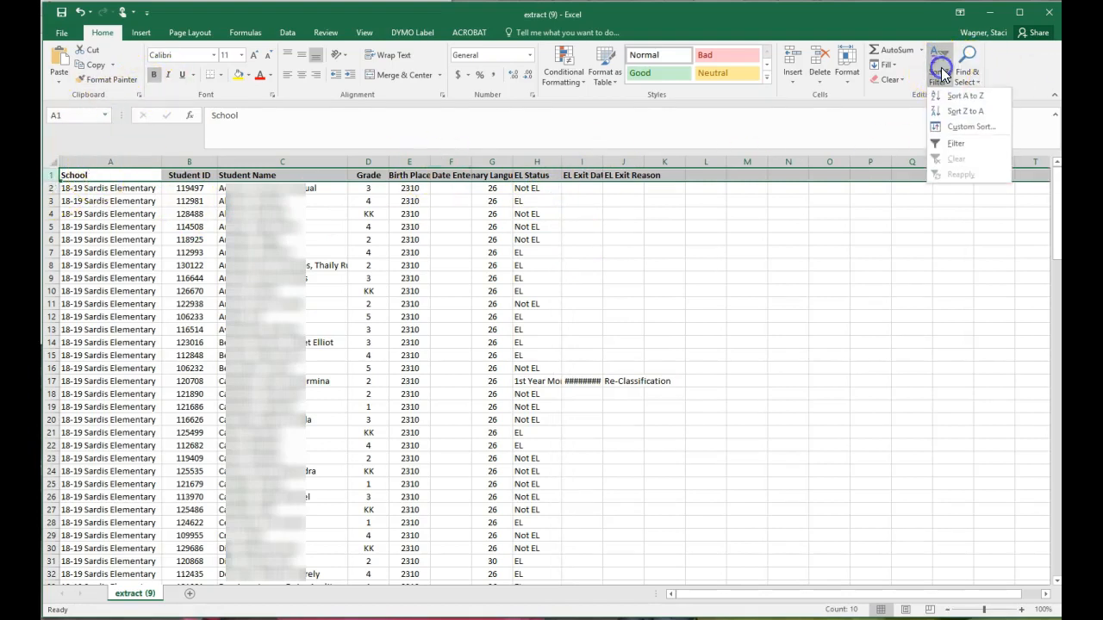
pyautogui.click(967, 145)
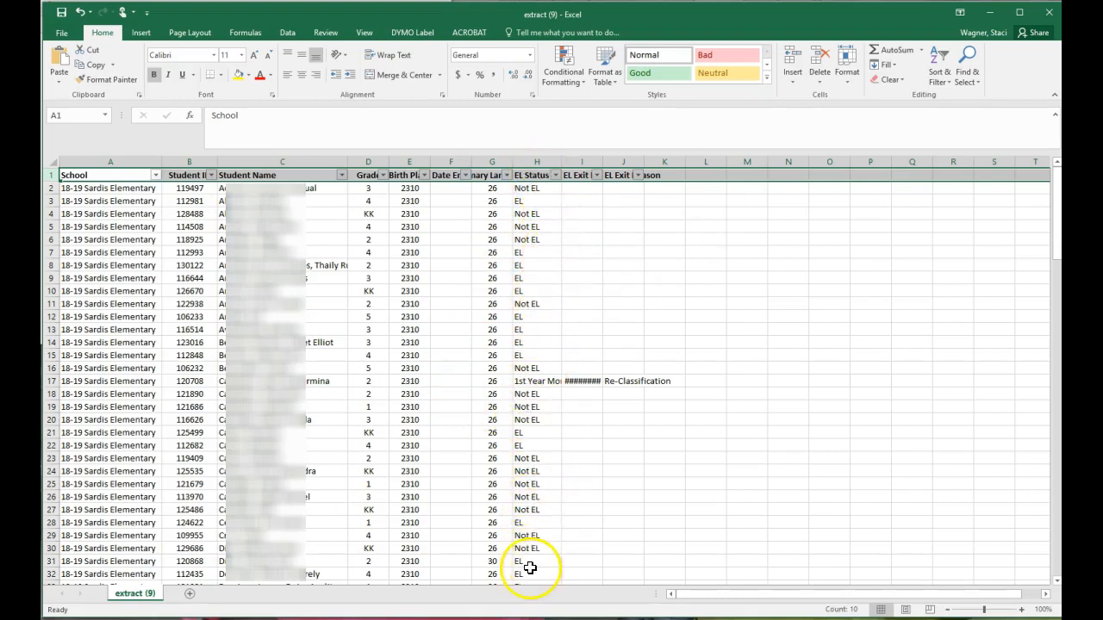
pyautogui.click(556, 176)
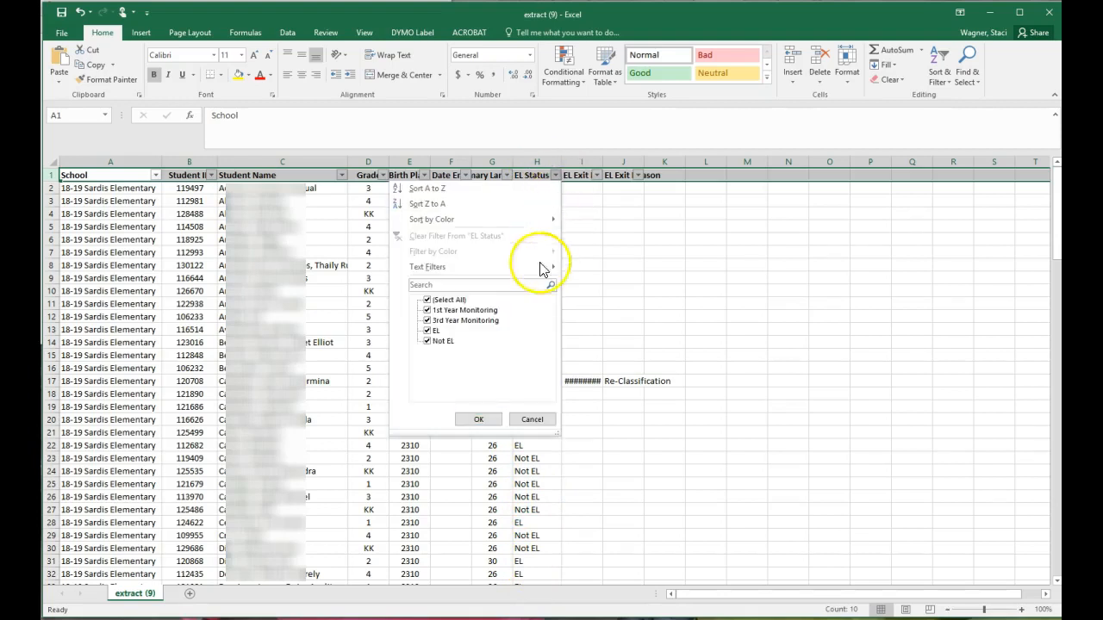
pyautogui.click(427, 310)
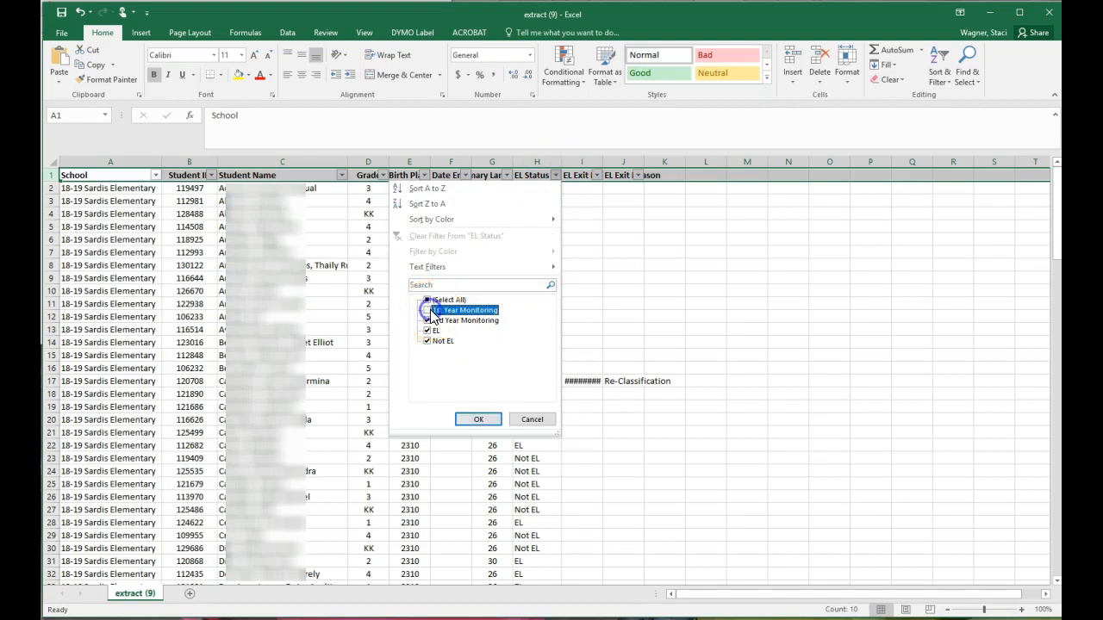
pyautogui.click(428, 321)
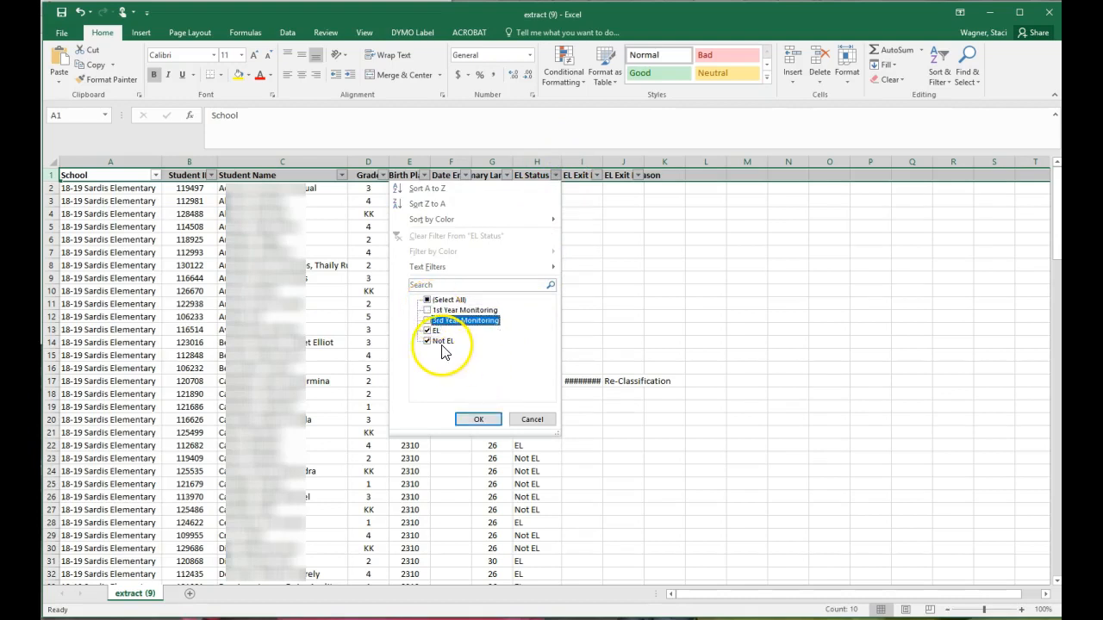
pyautogui.click(427, 342)
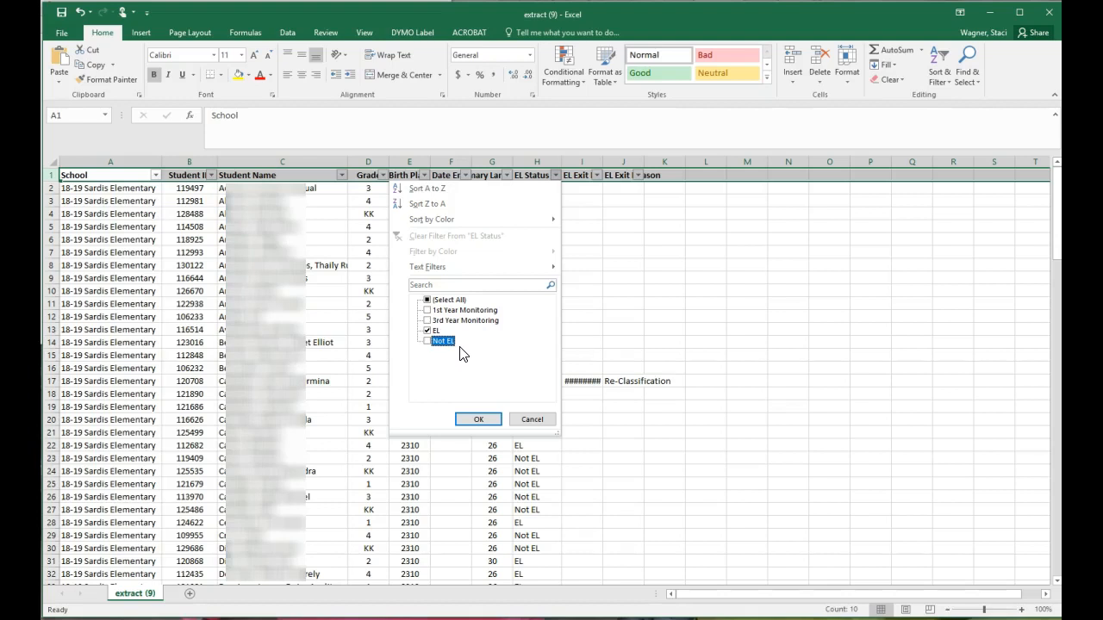
pyautogui.click(443, 346)
pyautogui.click(443, 346)
pyautogui.click(479, 420)
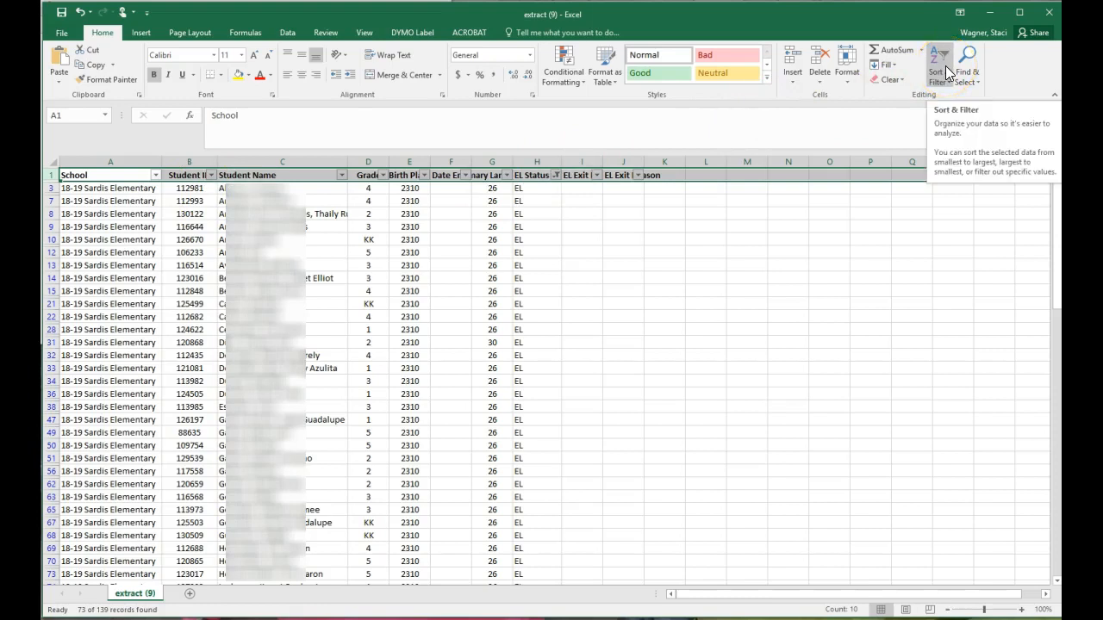
# Step: Sort the whole filtered sheet by Grade values from smallest to largest with a custom sort
pyautogui.click(52, 166)
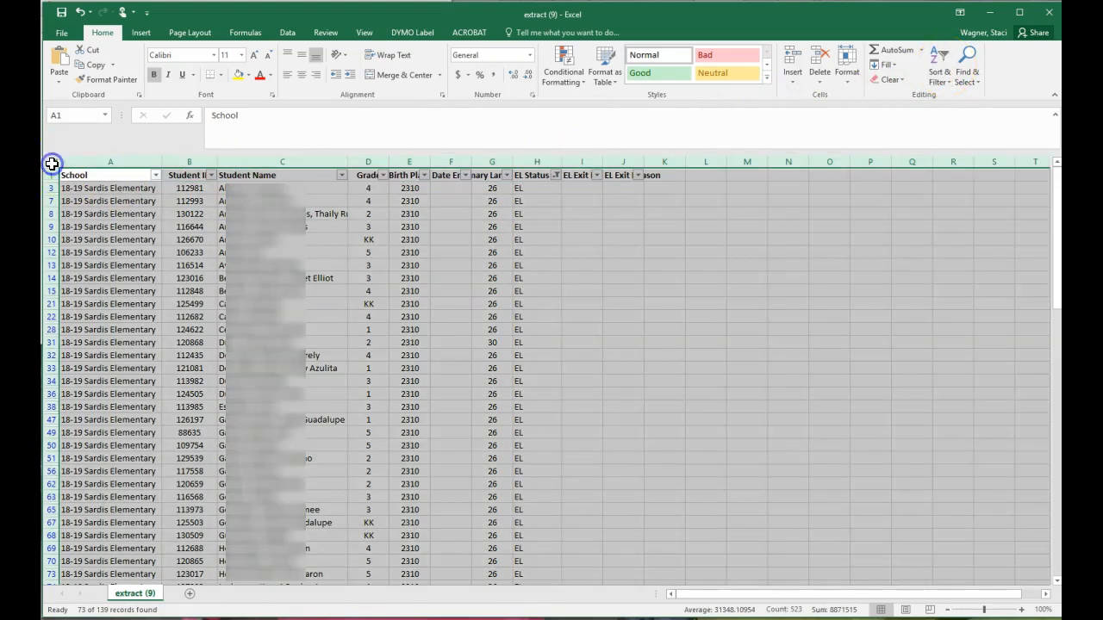
pyautogui.click(942, 69)
pyautogui.click(956, 130)
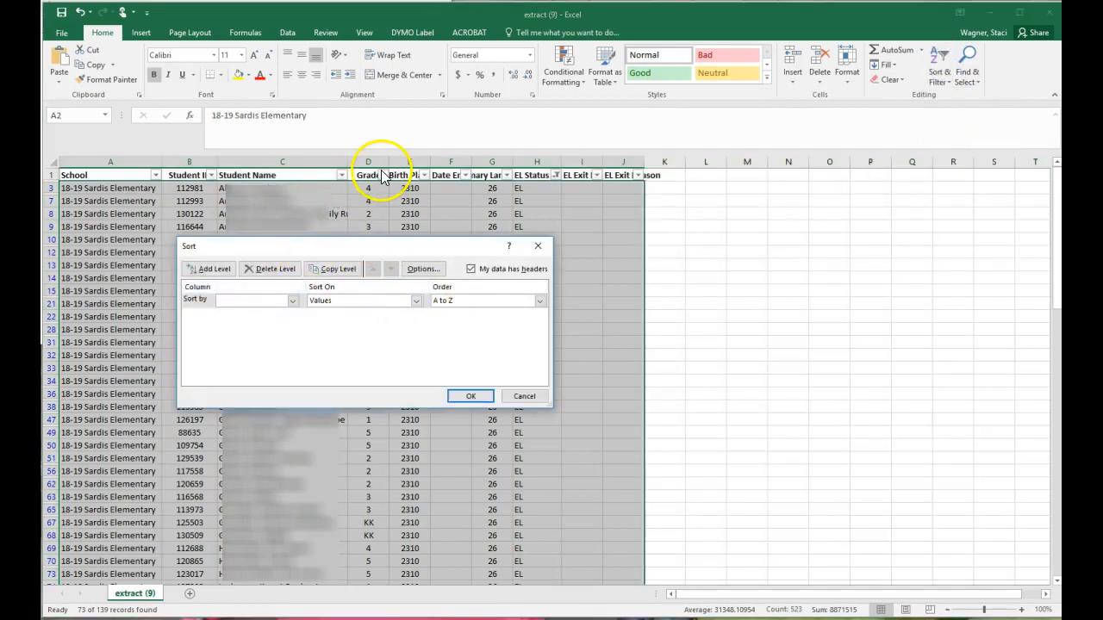
pyautogui.click(293, 300)
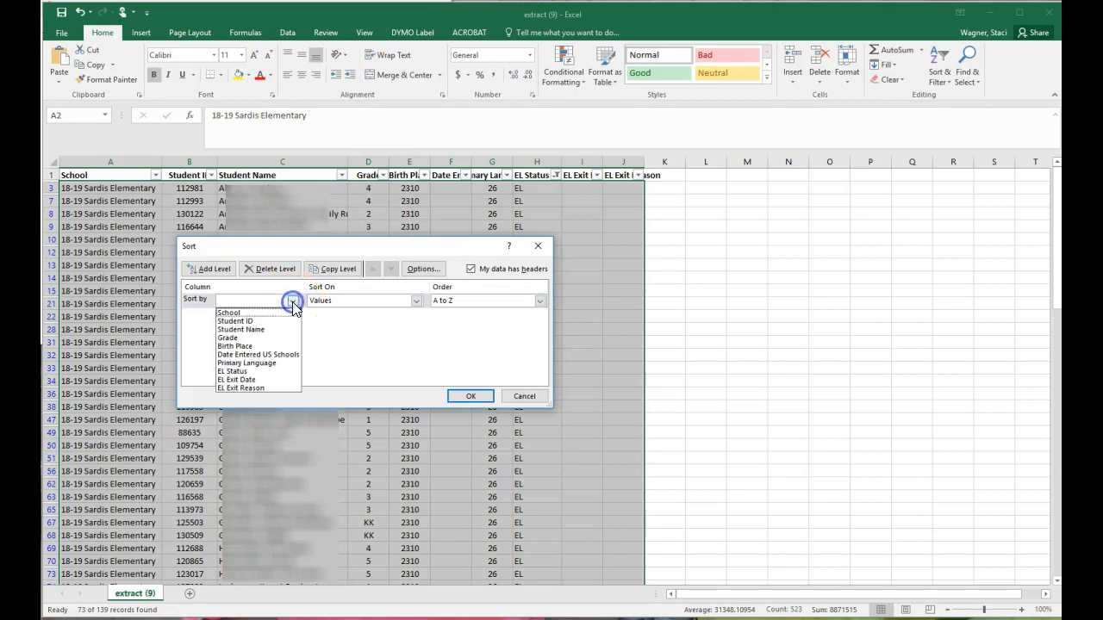
pyautogui.click(274, 339)
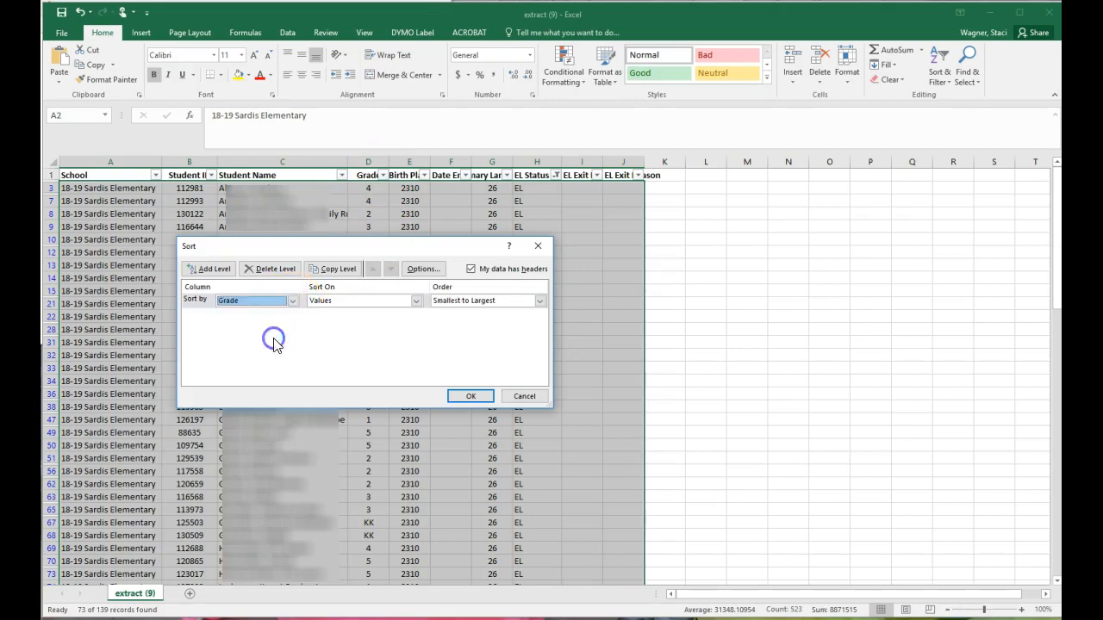
pyautogui.click(471, 397)
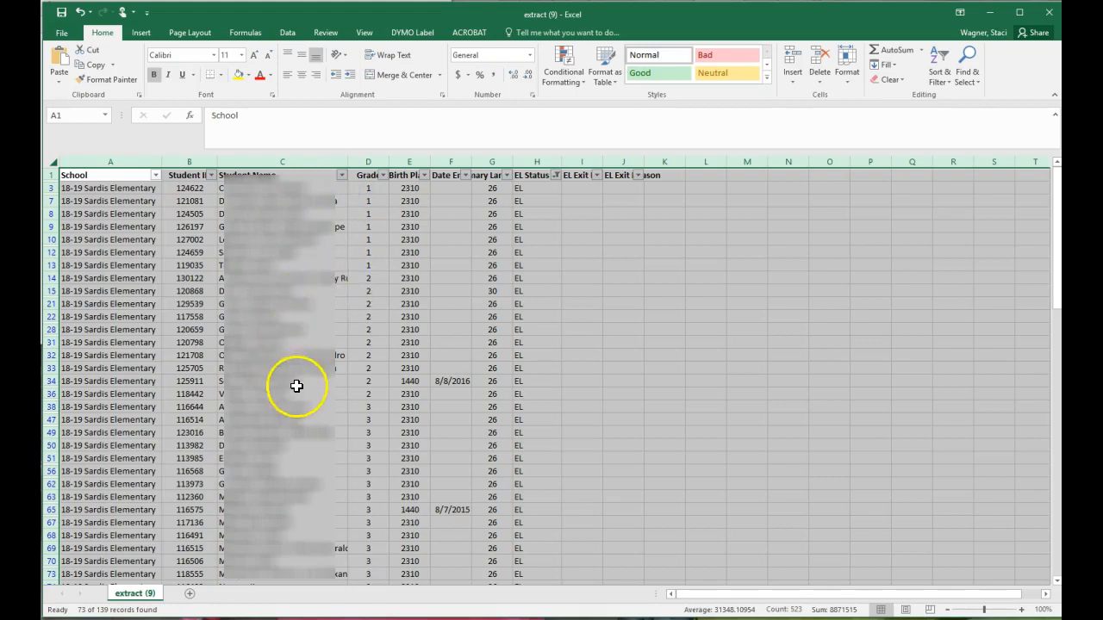
# Step: Select all the filtered student names from C3 to C140 to check how many EL students are listed
pyautogui.click(550, 495)
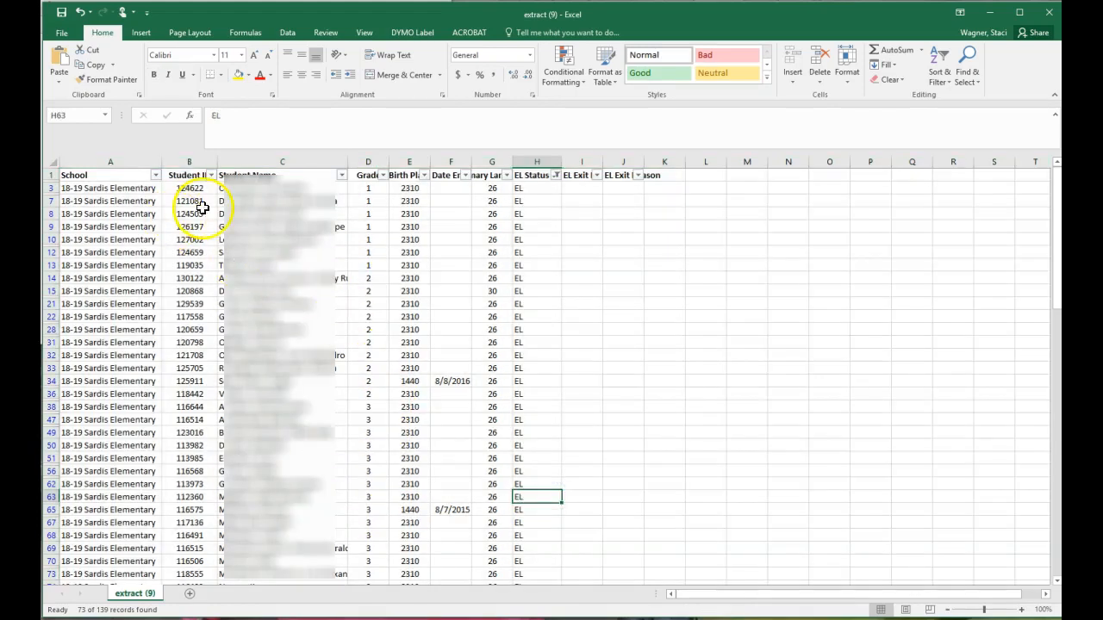
pyautogui.click(274, 187)
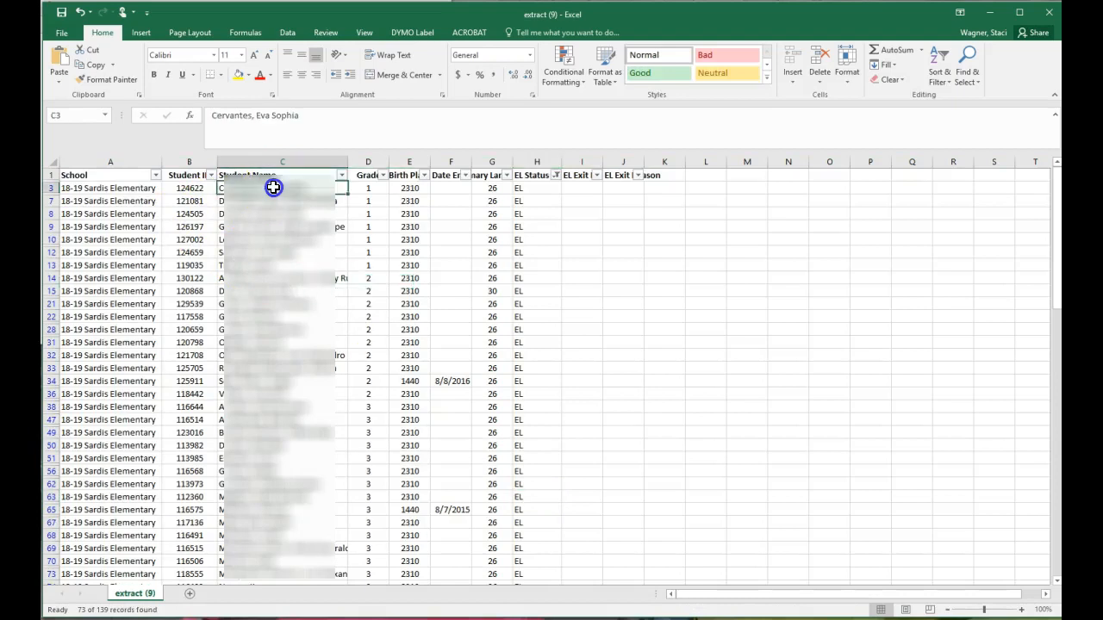
pyautogui.moveTo(273, 187); pyautogui.dragTo(259, 561)
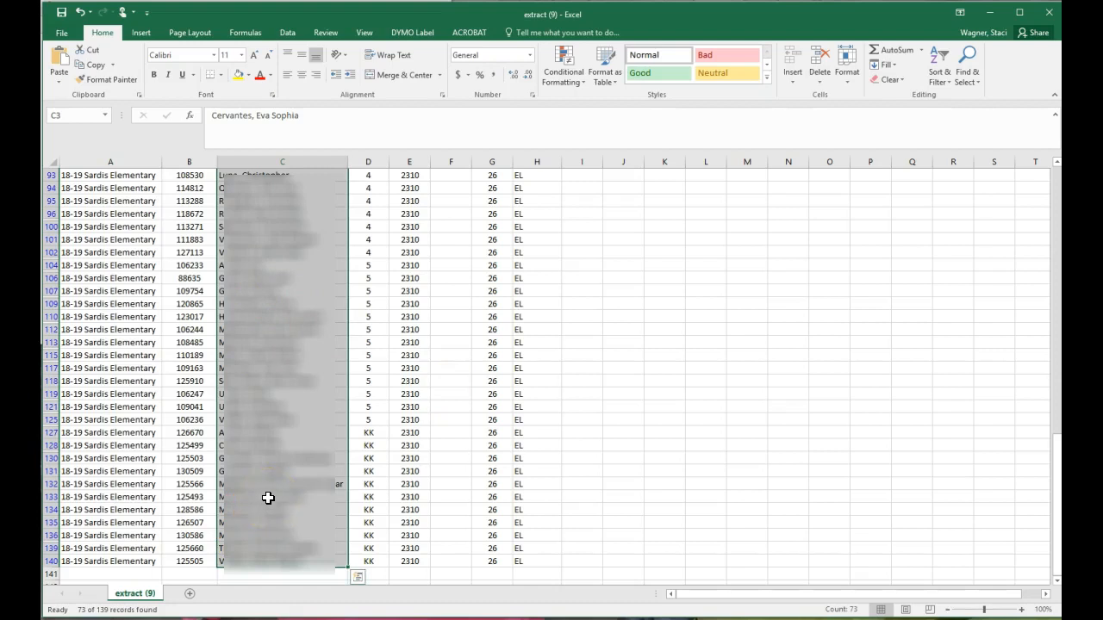
pyautogui.click(268, 498)
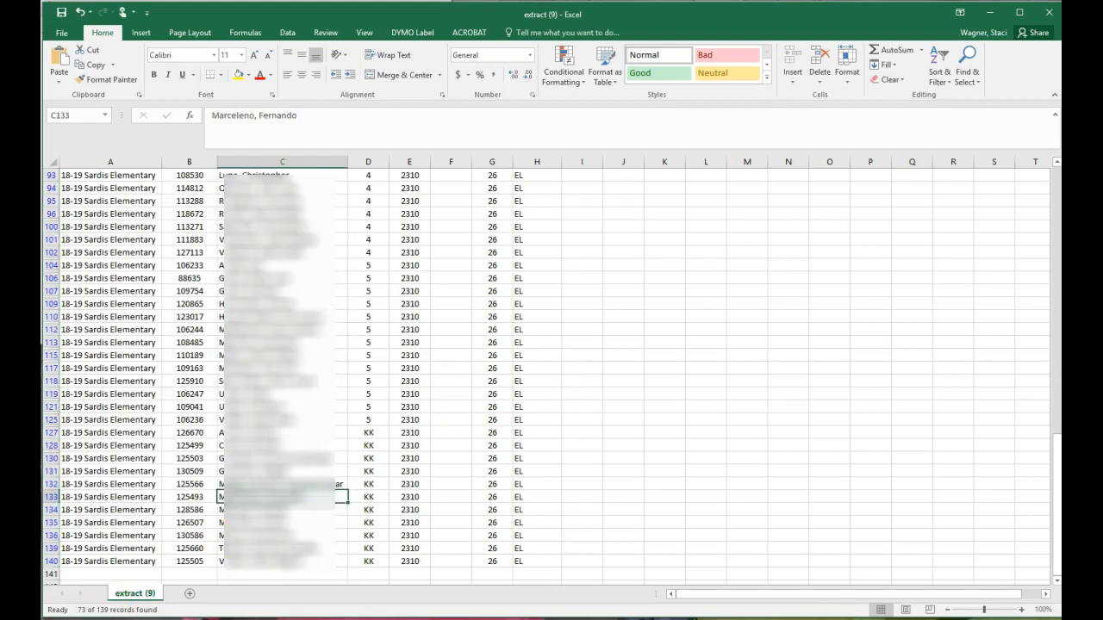